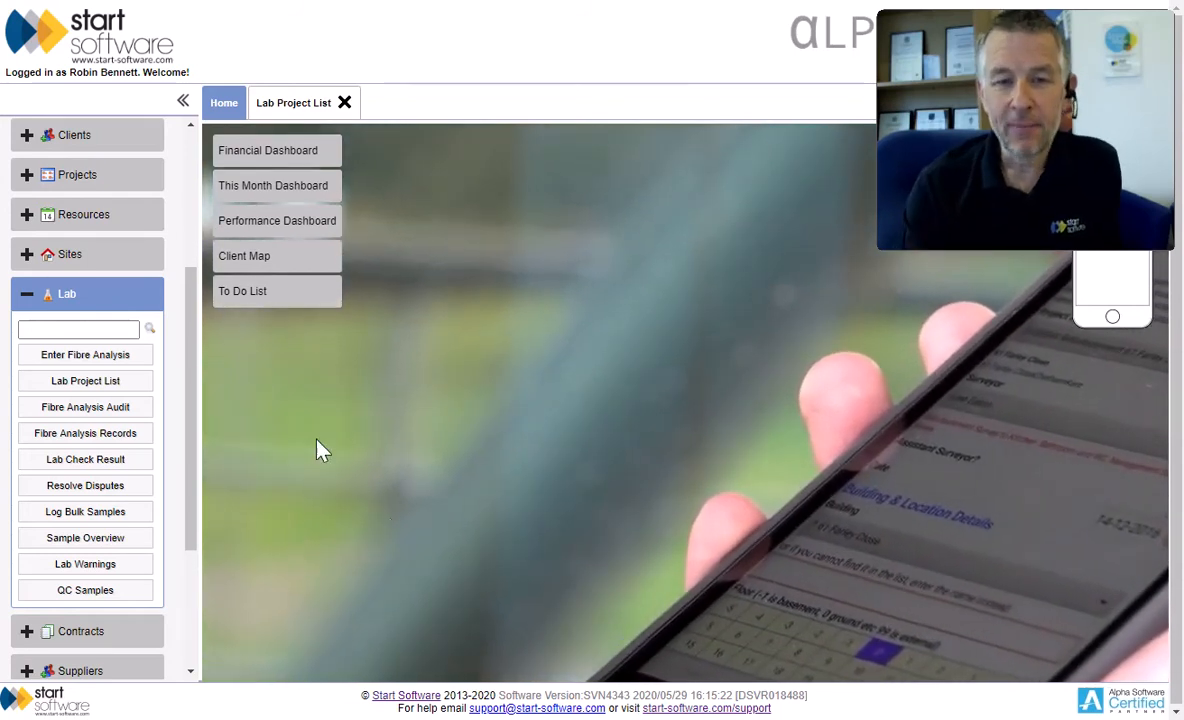
# Show the lab project list with the side menu collapsed, and open the fibre analysis for project T-56348
pyautogui.click(300, 106)
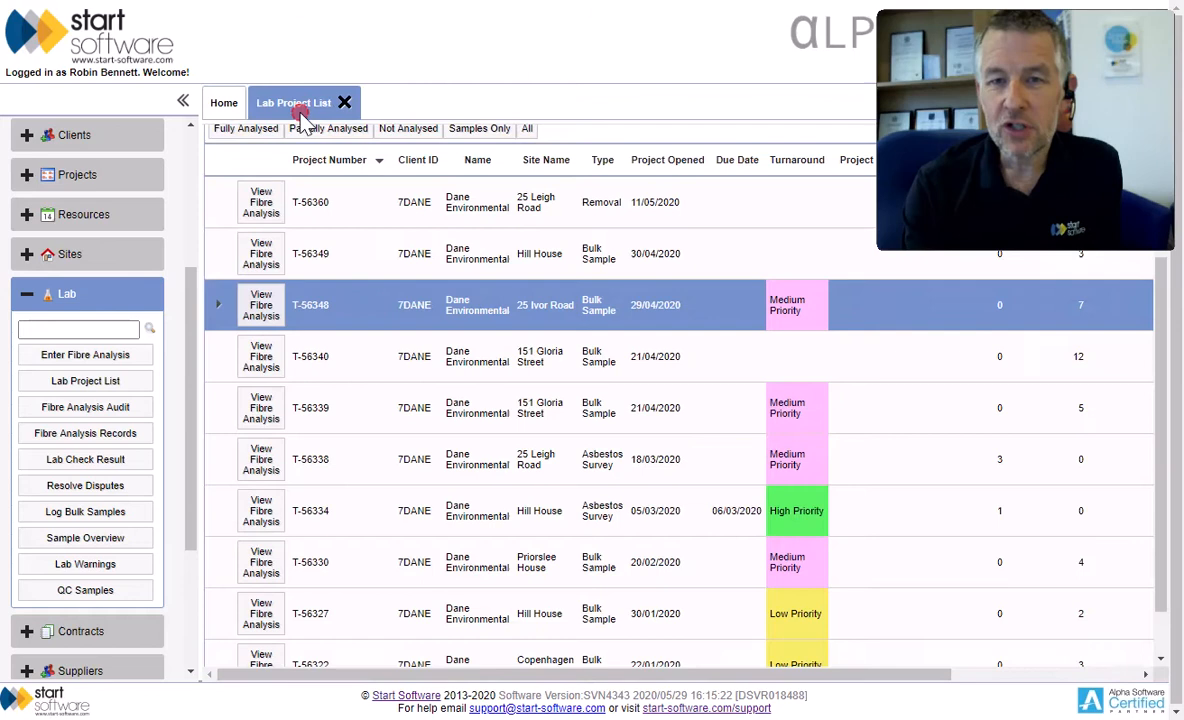
pyautogui.click(182, 102)
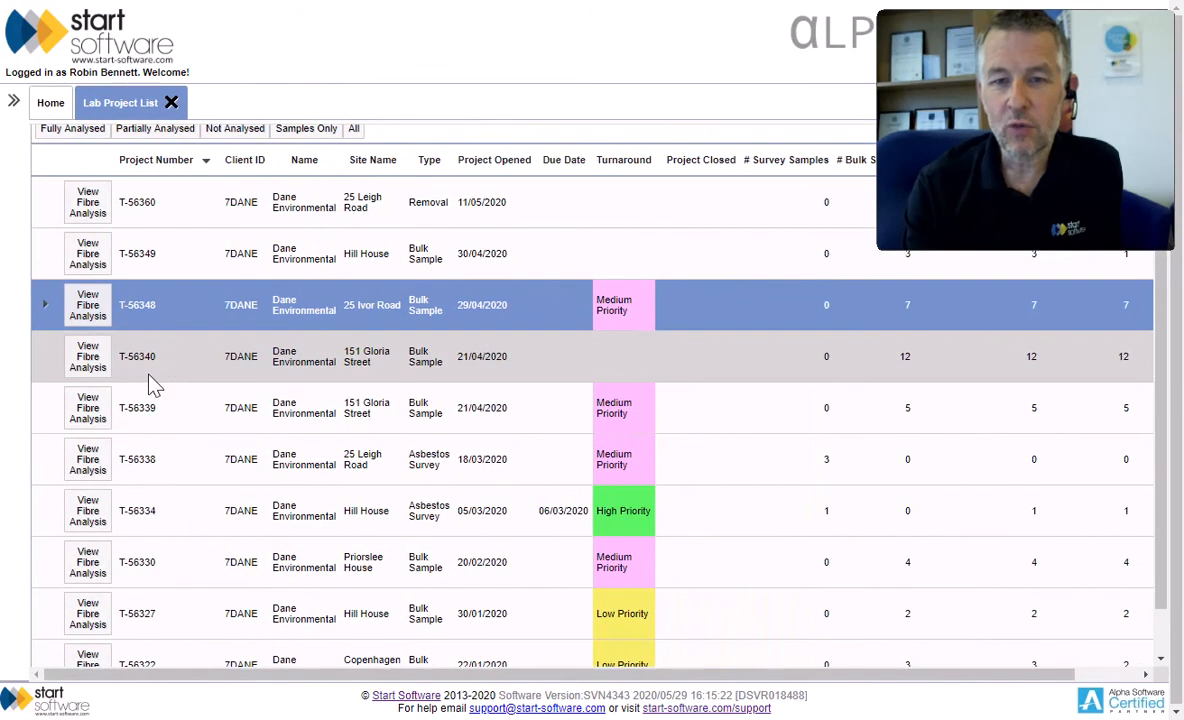
pyautogui.click(76, 309)
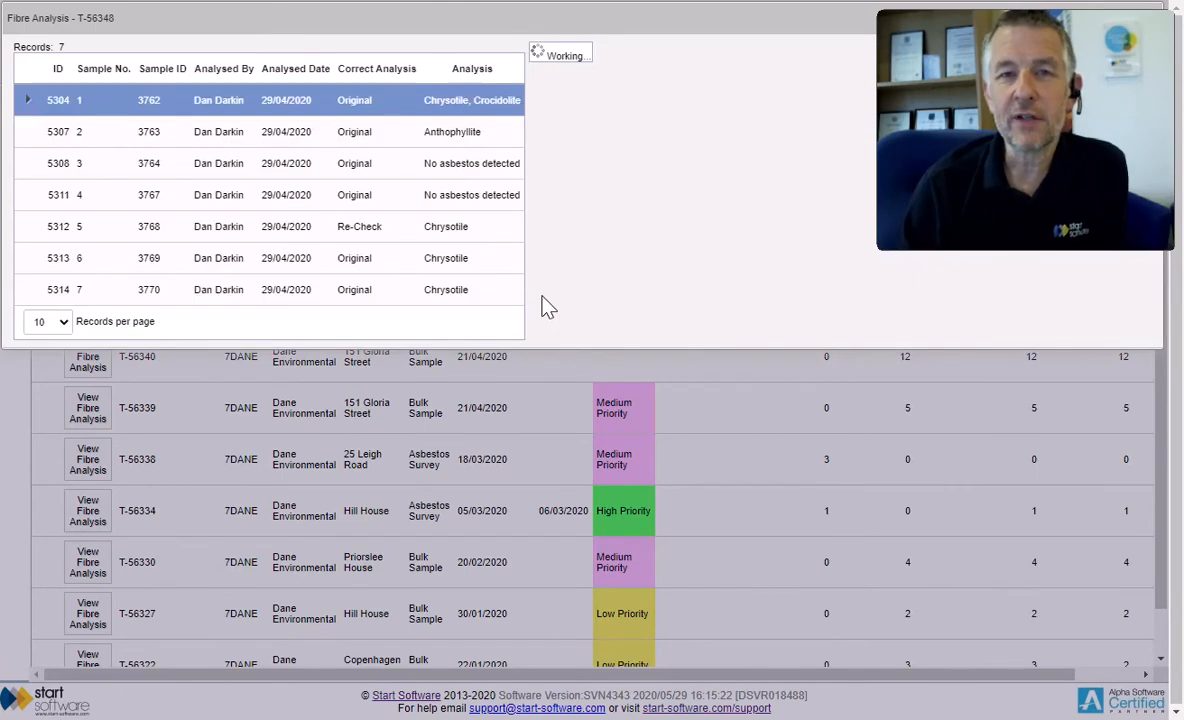
pyautogui.rightClick(1051, 75)
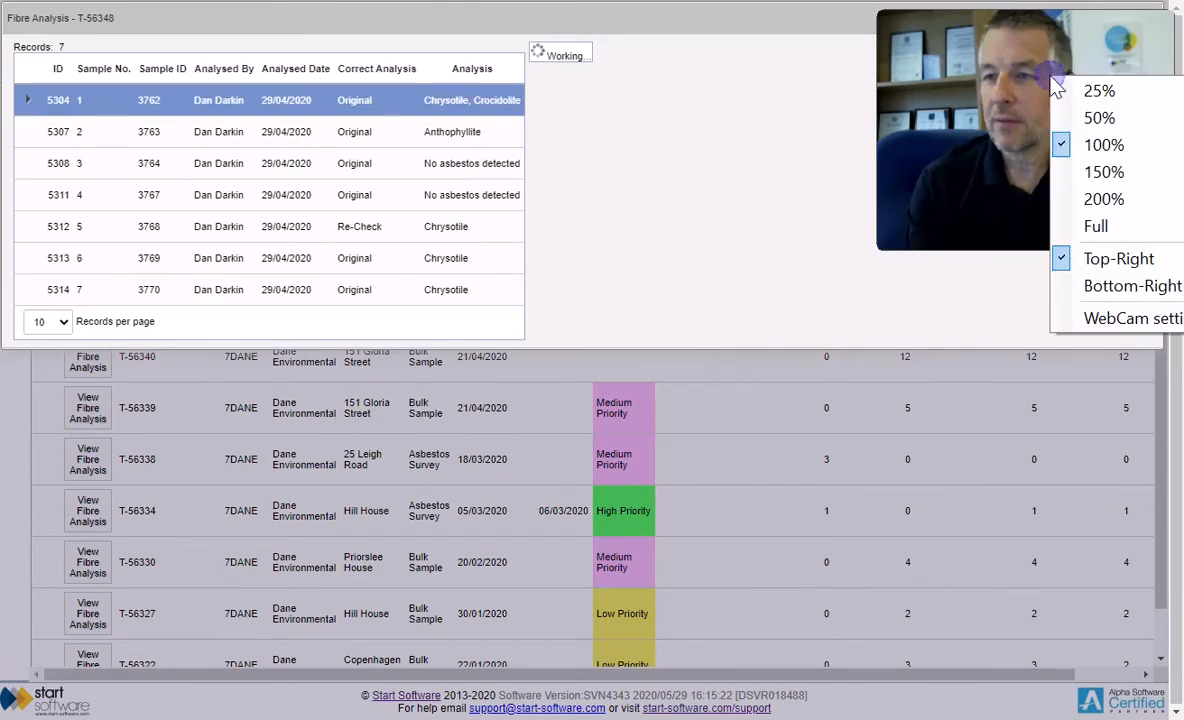
pyautogui.click(1098, 289)
pyautogui.rightClick(1015, 558)
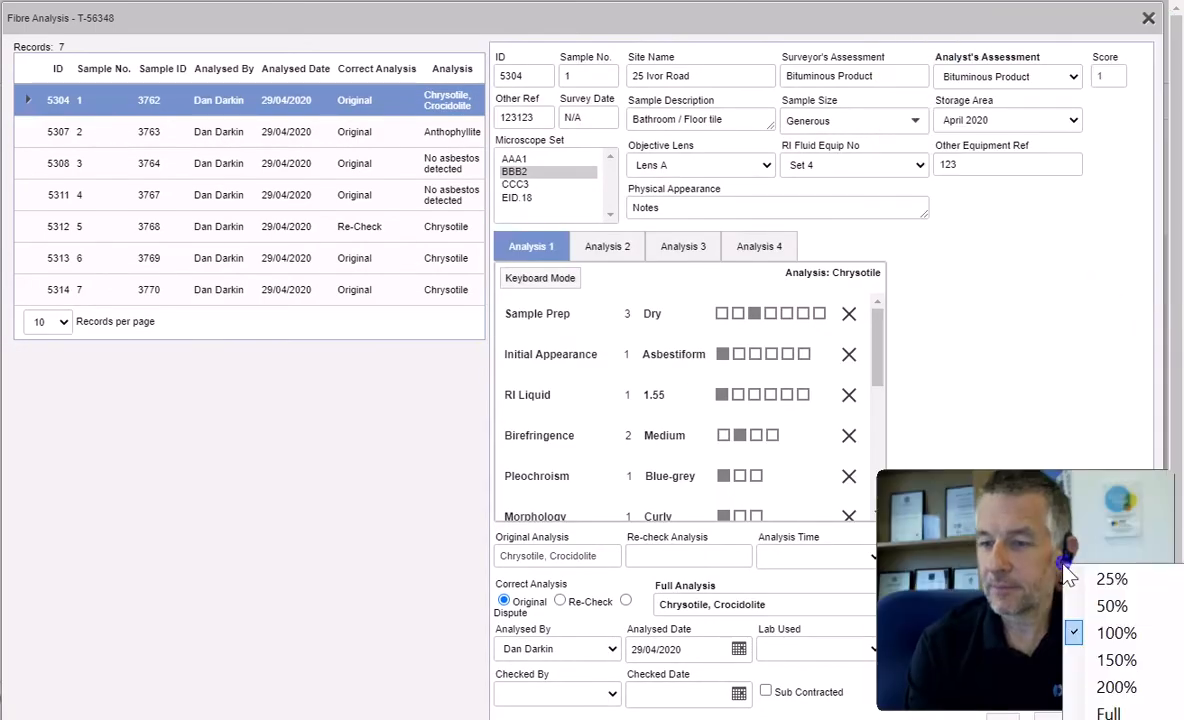
pyautogui.click(1040, 603)
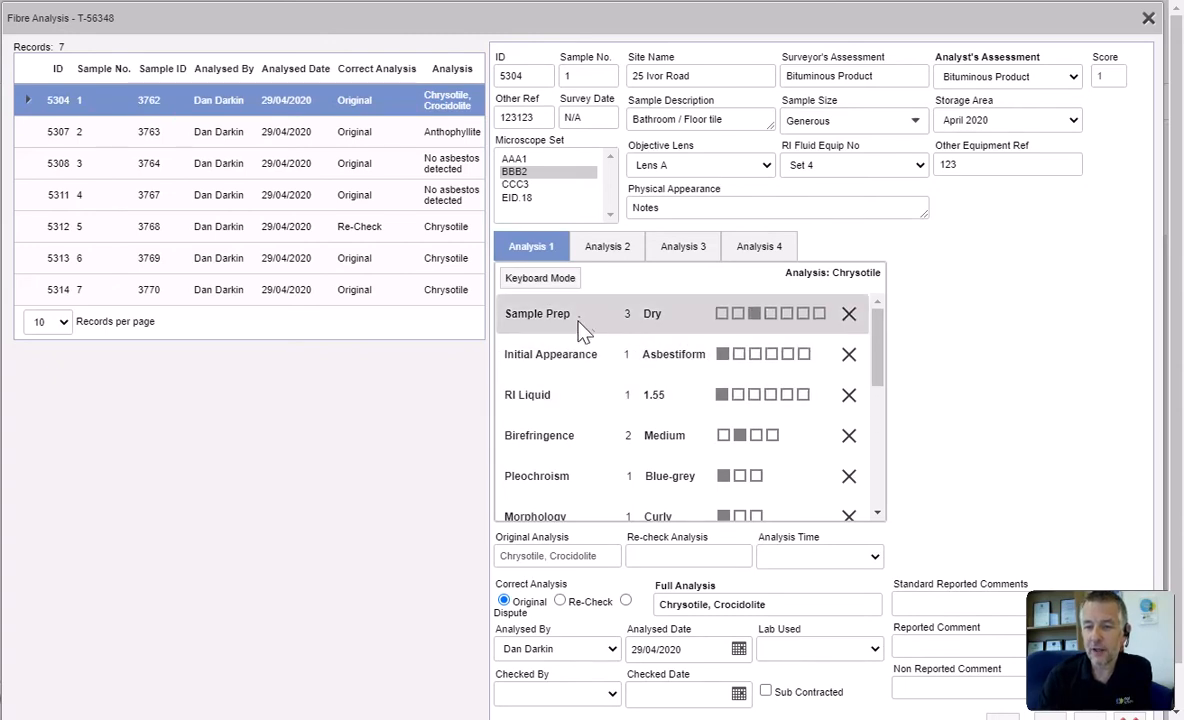
# Look through the Analysis 1 criteria of sample 1 and turn on keyboard mode for them
pyautogui.scroll(-10, 587, 457)
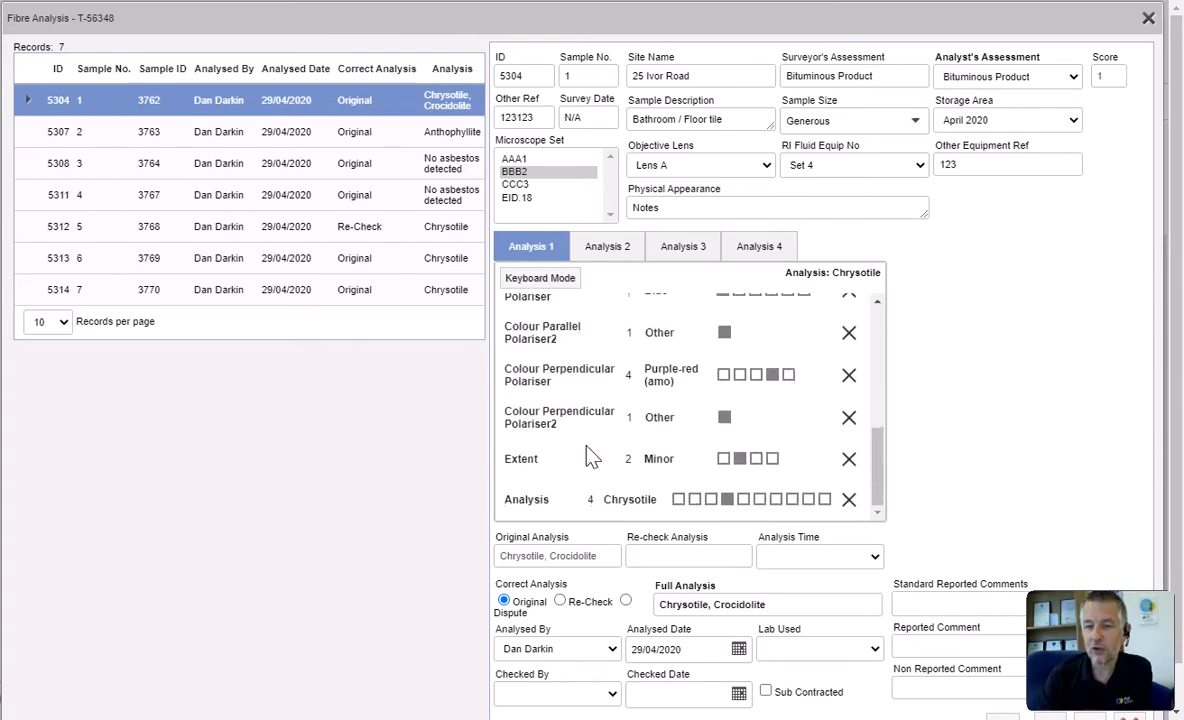
pyautogui.scroll(10, 590, 457)
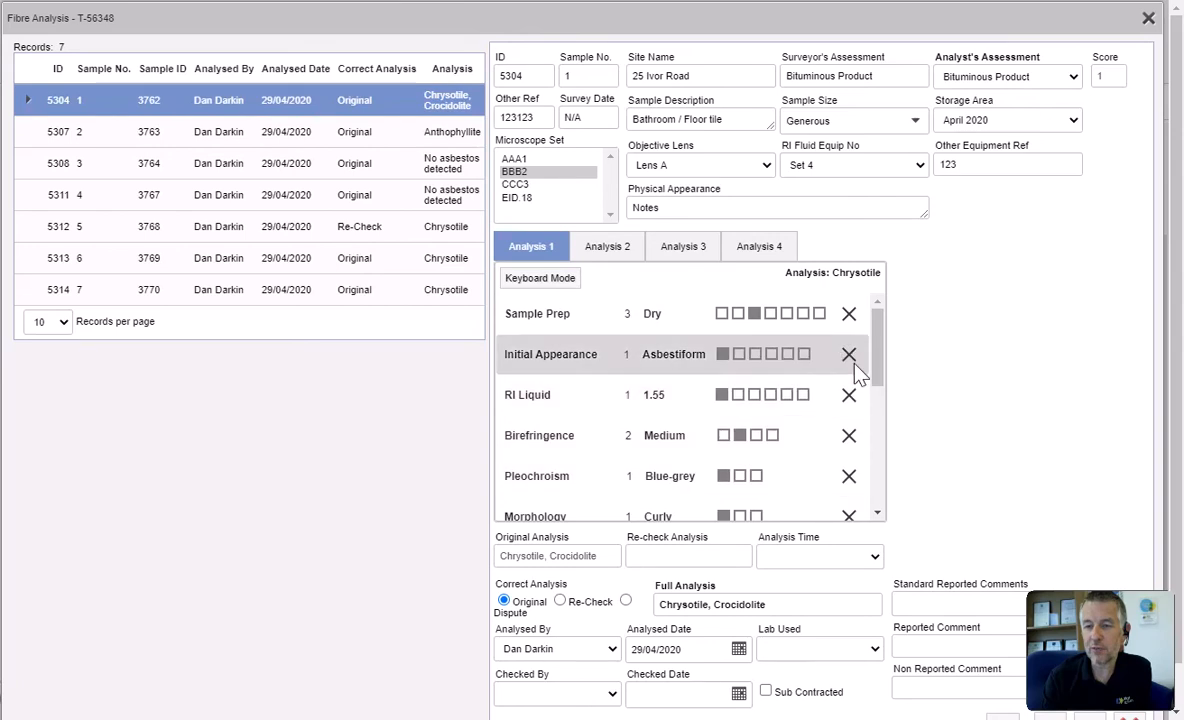
pyautogui.moveTo(882, 342)
pyautogui.mouseDown()
pyautogui.moveTo(882, 452)
pyautogui.moveTo(882, 342)
pyautogui.mouseUp()
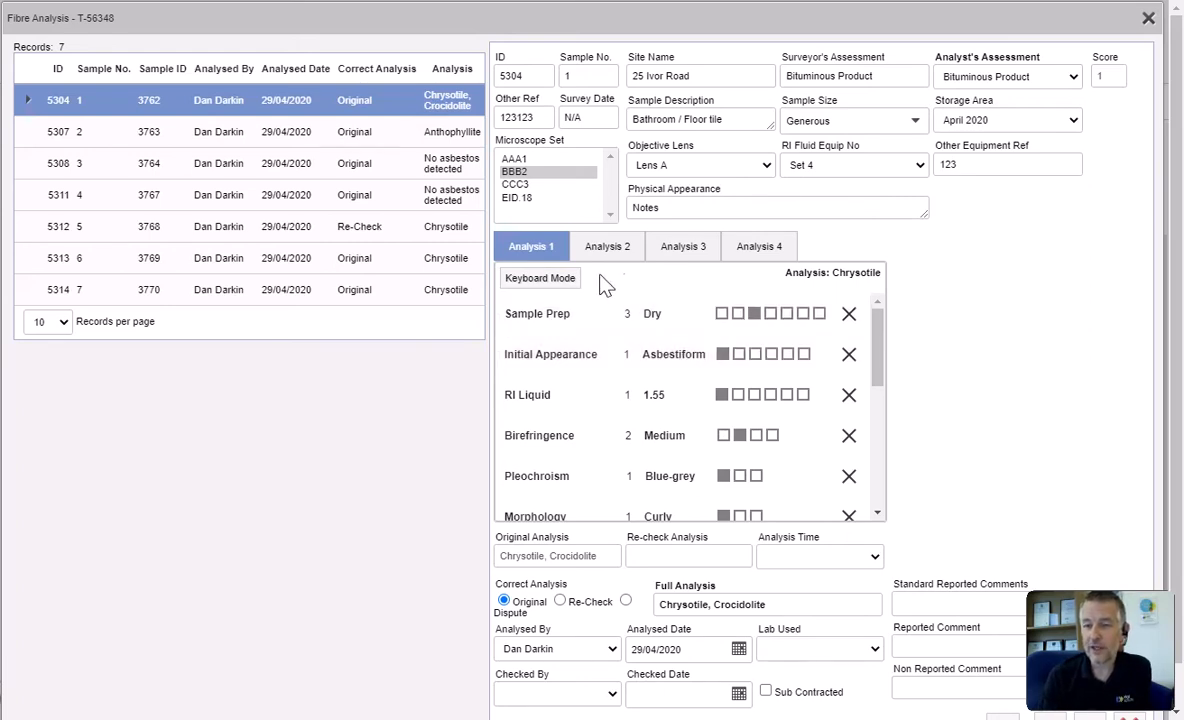
pyautogui.click(550, 280)
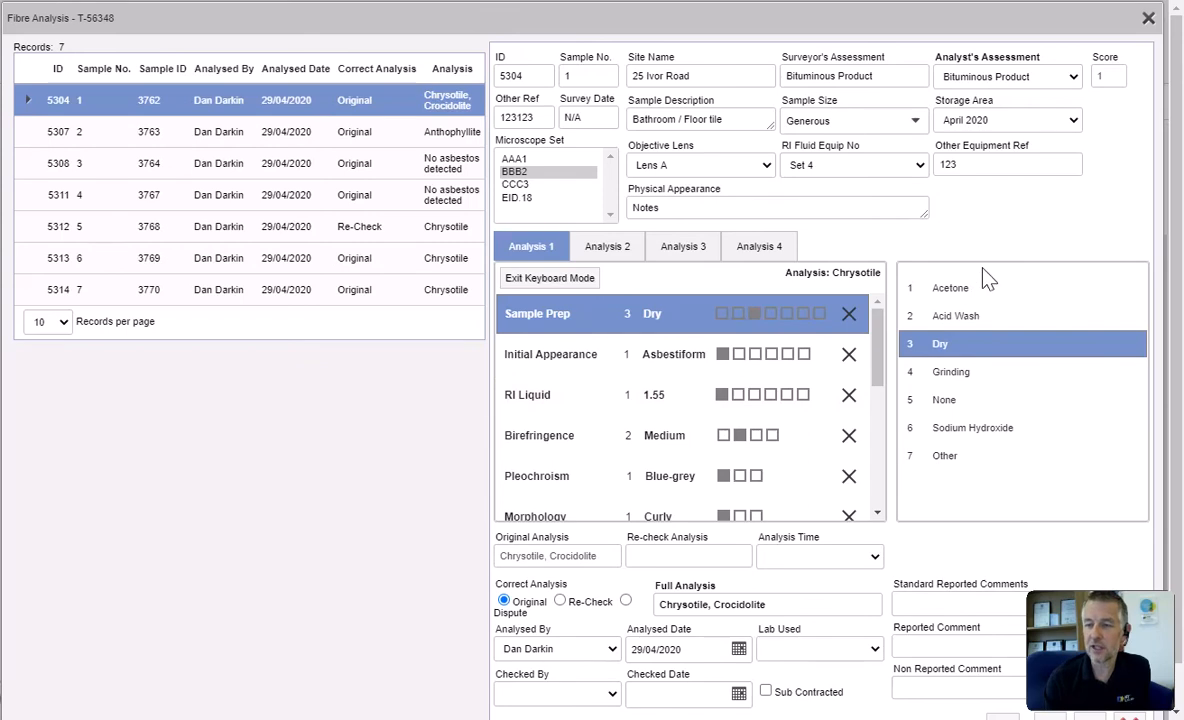
# Set Sample Prep to Acetone, Initial Appearance to Organic, RI Liquid to 1.55 and Birefringence to Other in Analysis 1
pyautogui.press('1')
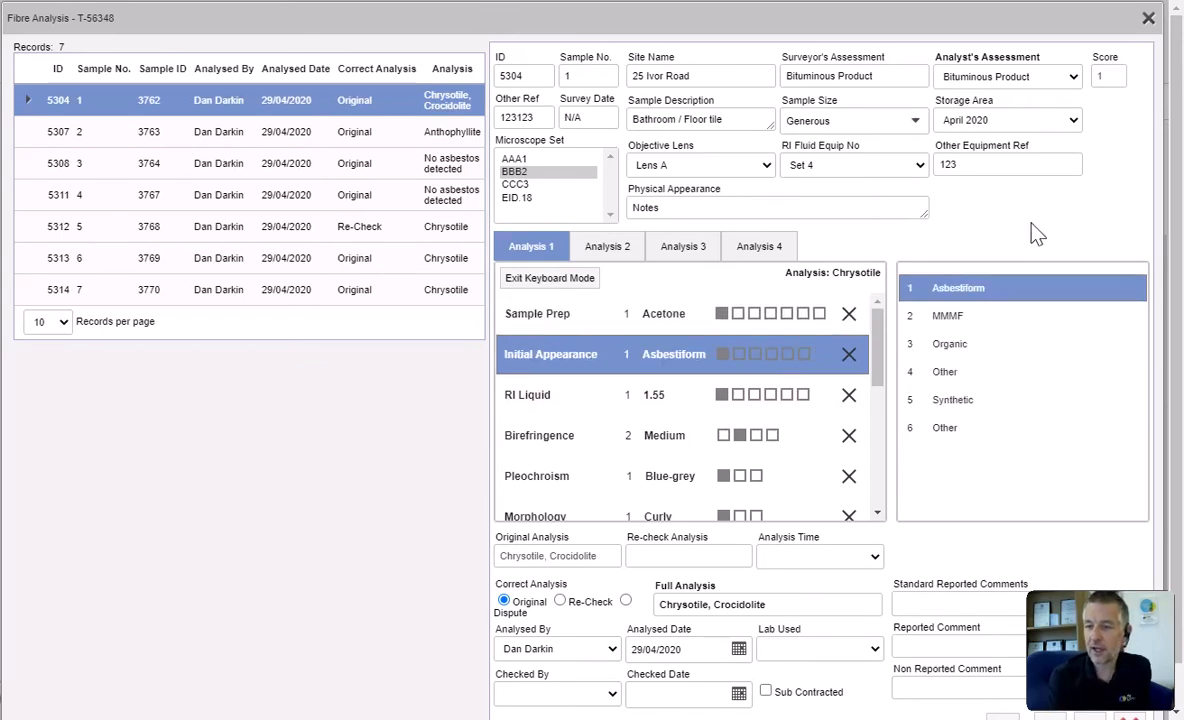
pyautogui.press('3')
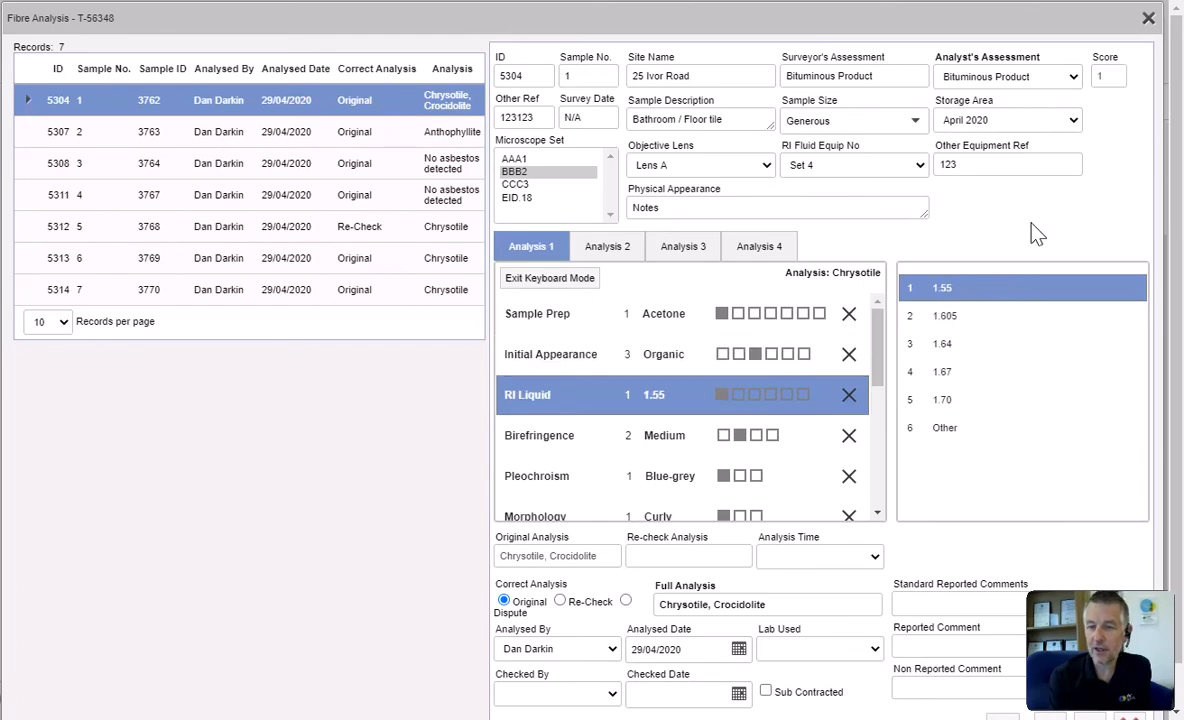
pyautogui.press('1')
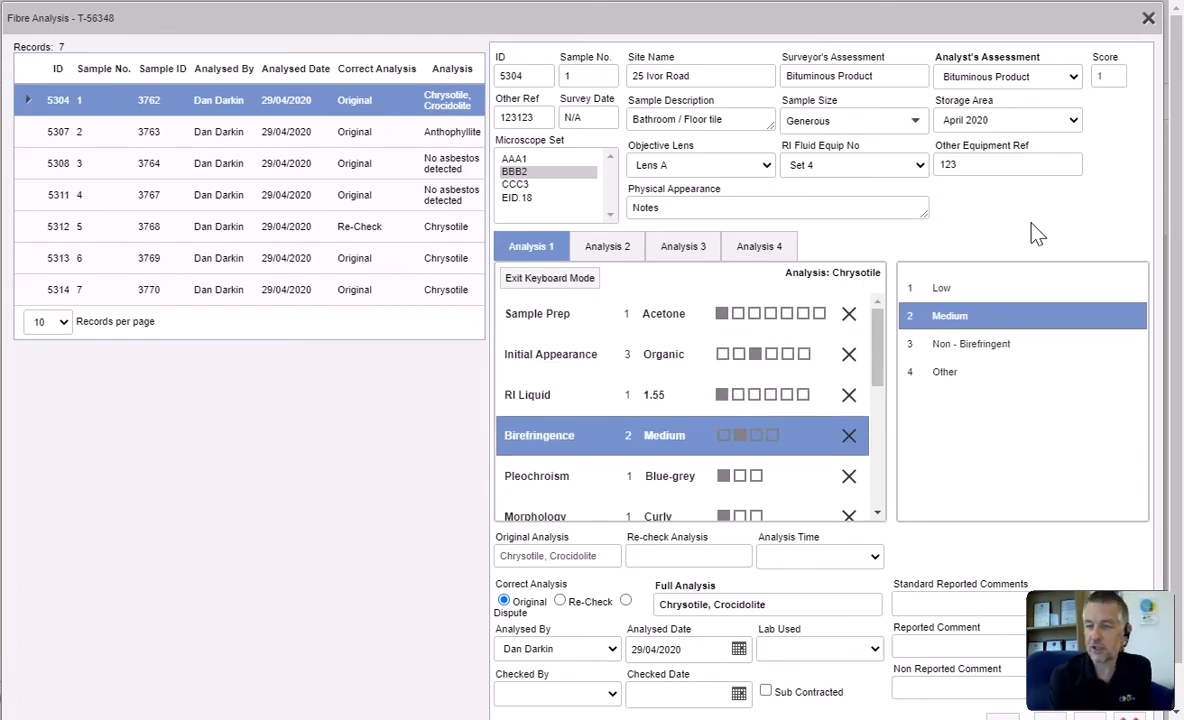
pyautogui.press('4')
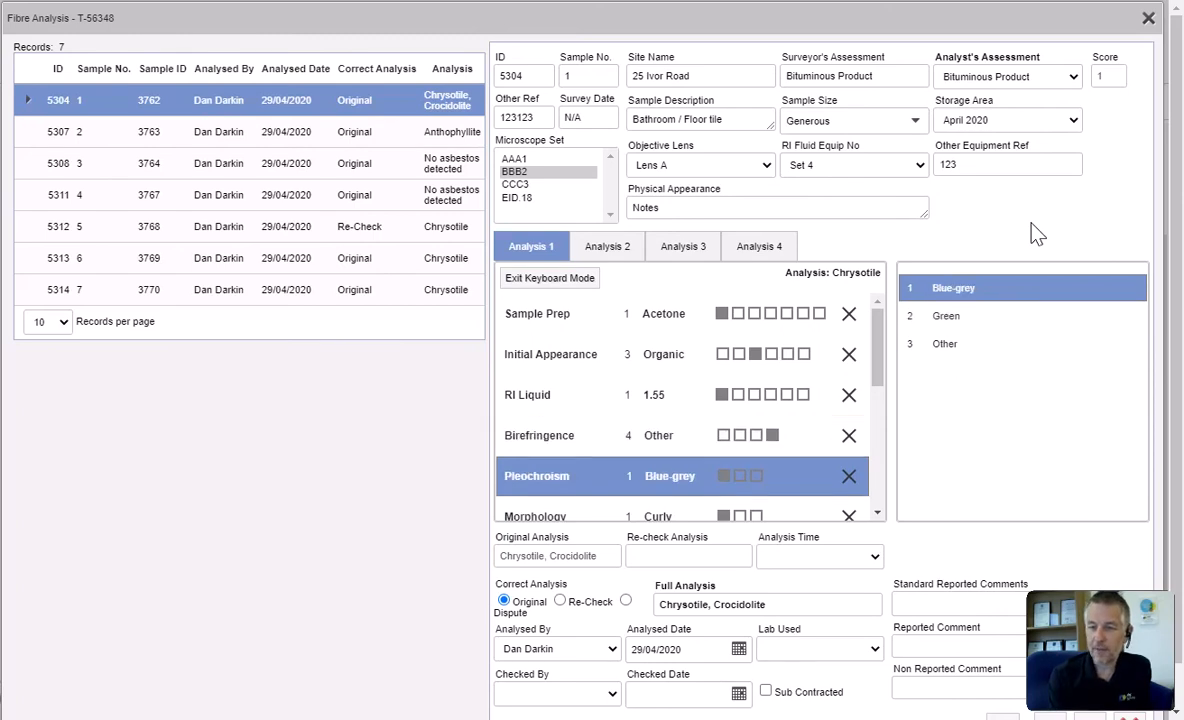
# Set Pleochroism to Green, Morphology to Curved/Wiry, Appearance 45 Polariser to Milky, Angle of Extinction to Straight and Colour Parallel Polariser to Yellow
pyautogui.press('2')
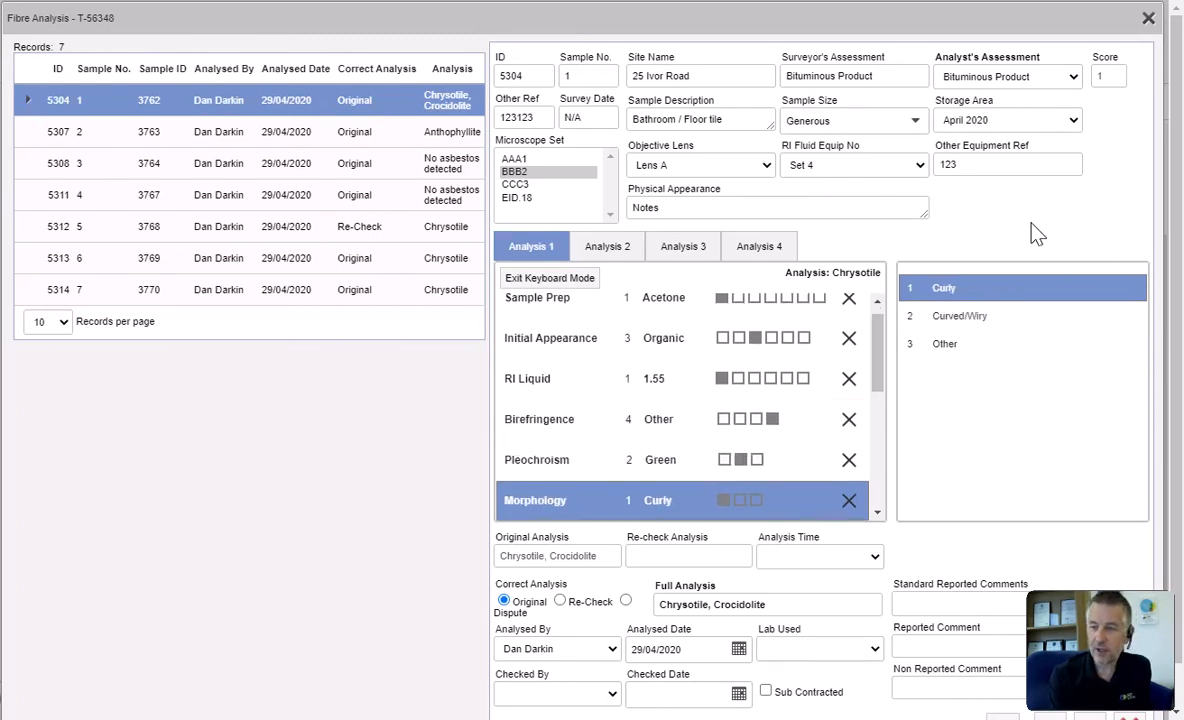
pyautogui.press('2')
pyautogui.press('3')
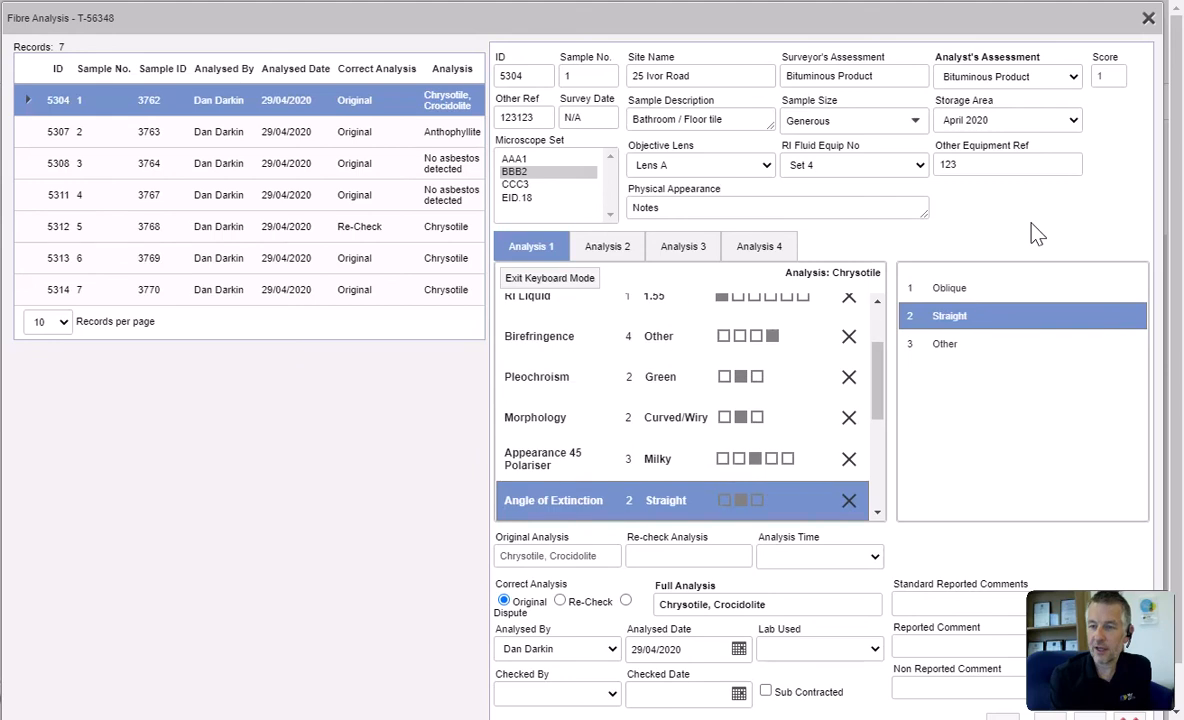
pyautogui.press('2')
pyautogui.press('3')
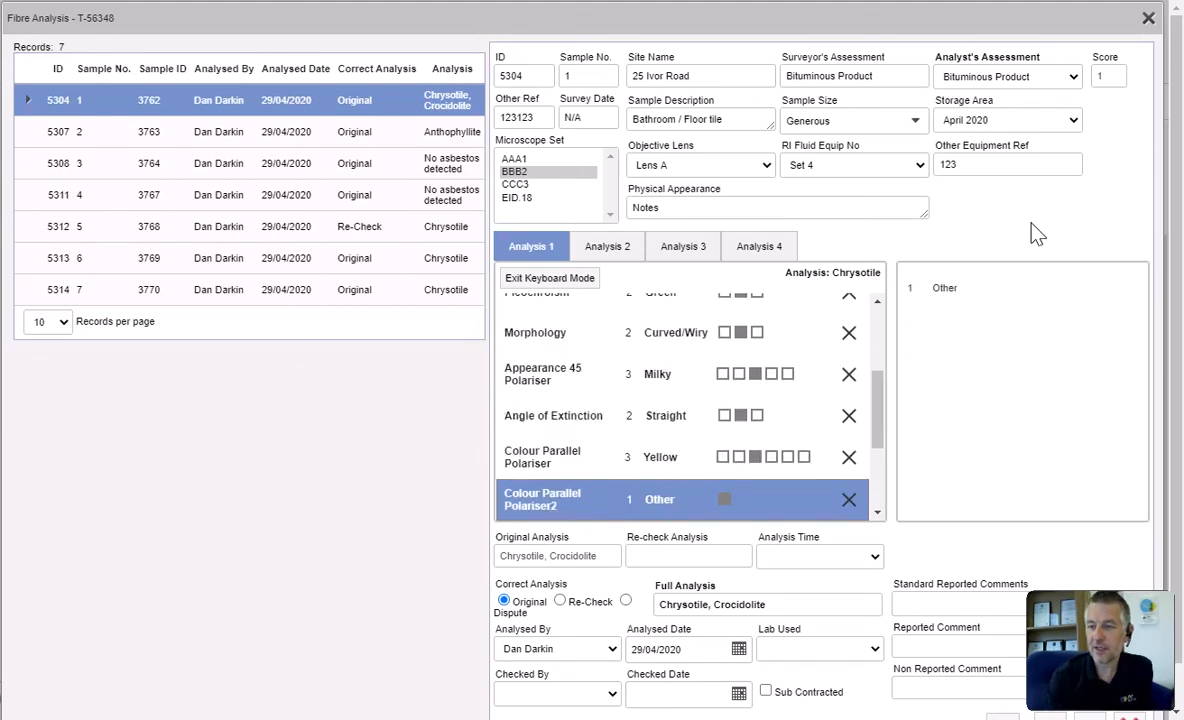
# Return to Sample Prep and set it to Dry, Initial Appearance to MMMF, RI Liquid to 1.55 and Birefringence to Non - Birefringent
pyautogui.scroll(5, 846, 400)
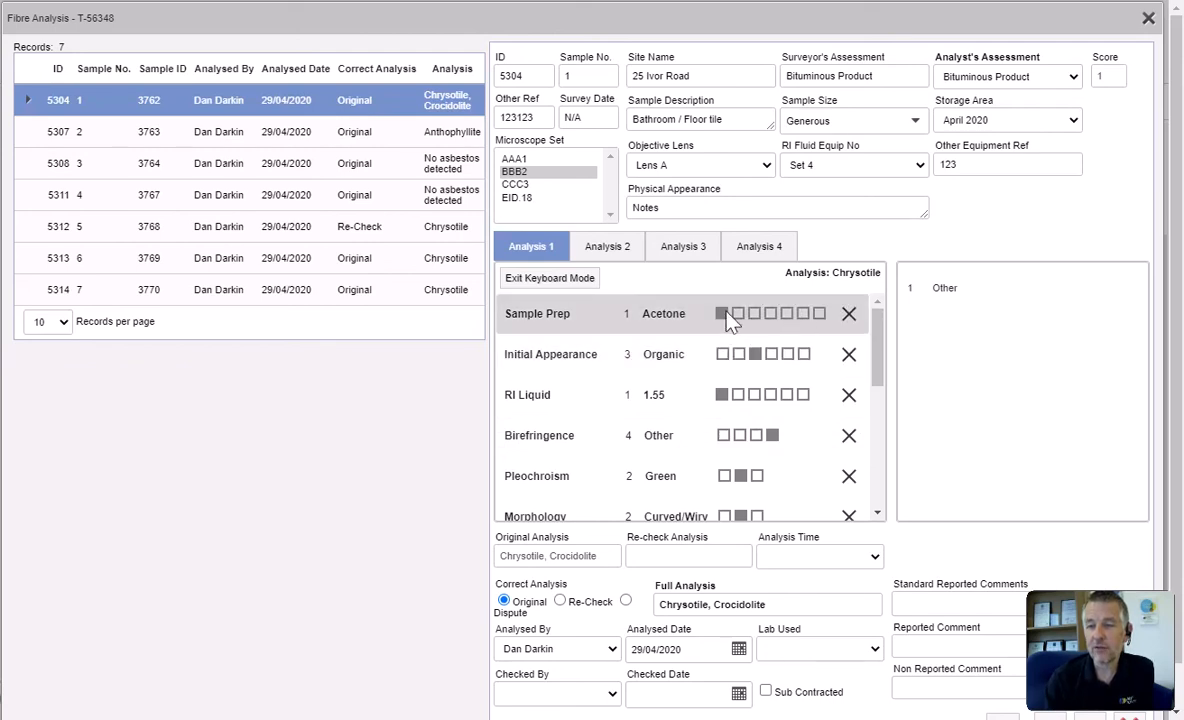
pyautogui.click(790, 315)
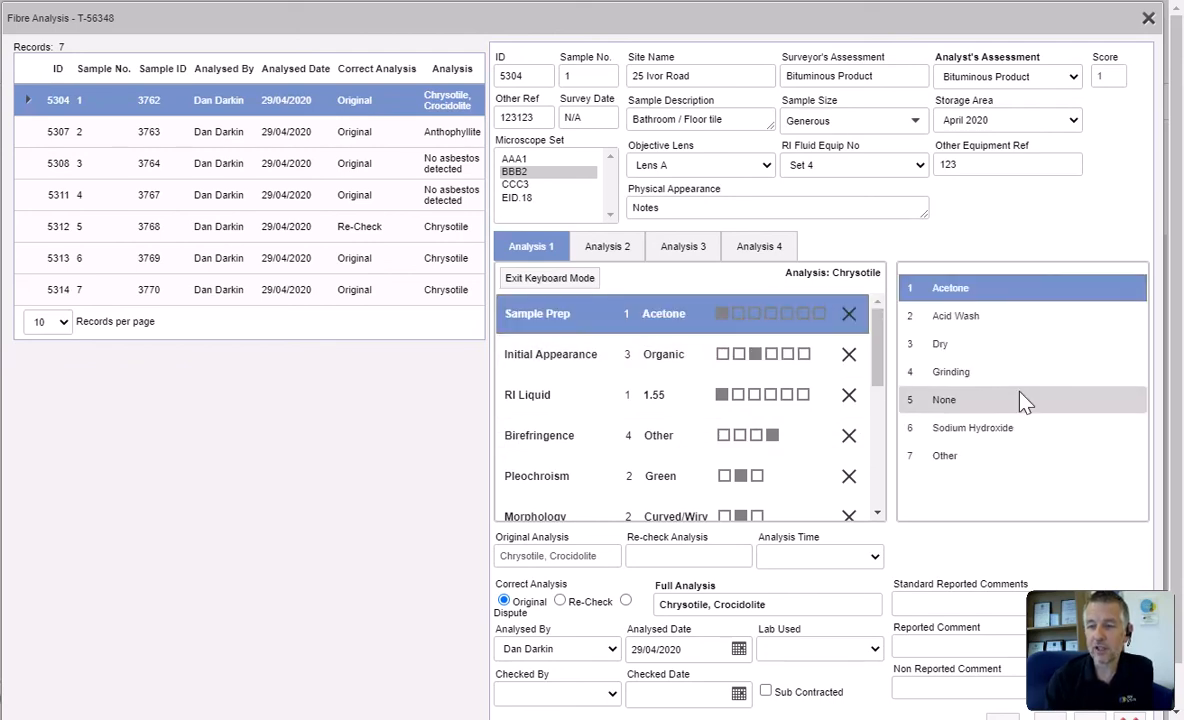
pyautogui.press('3')
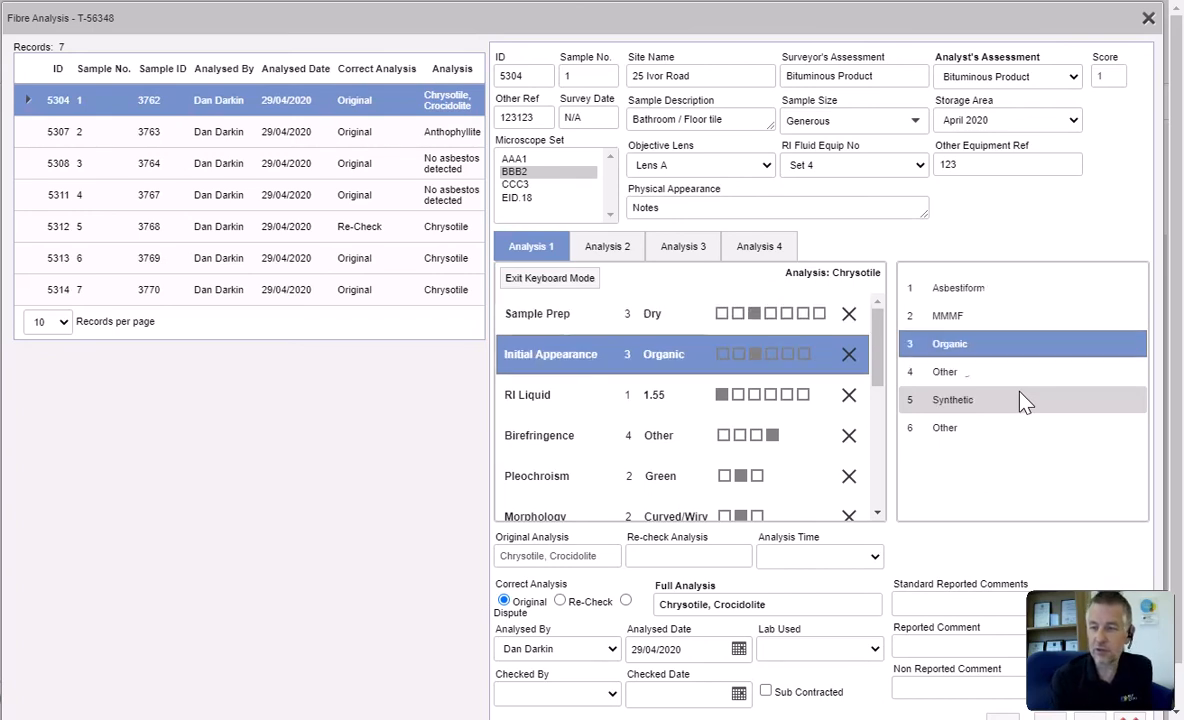
pyautogui.press('2')
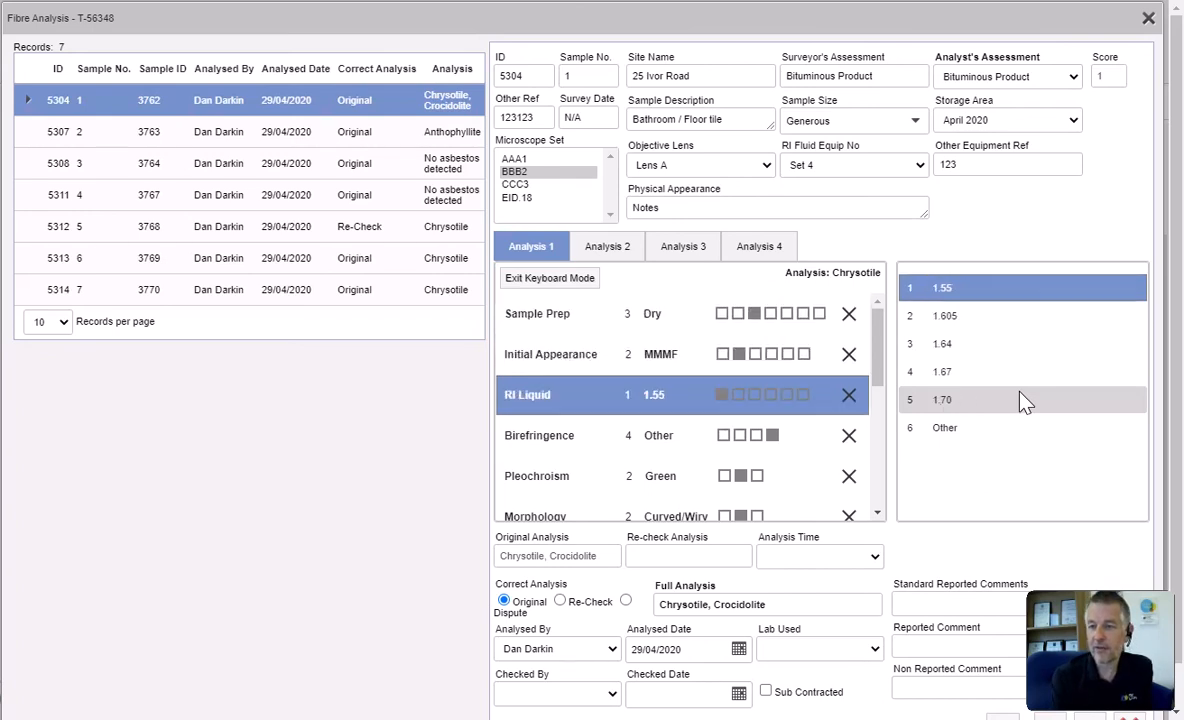
pyautogui.press('1')
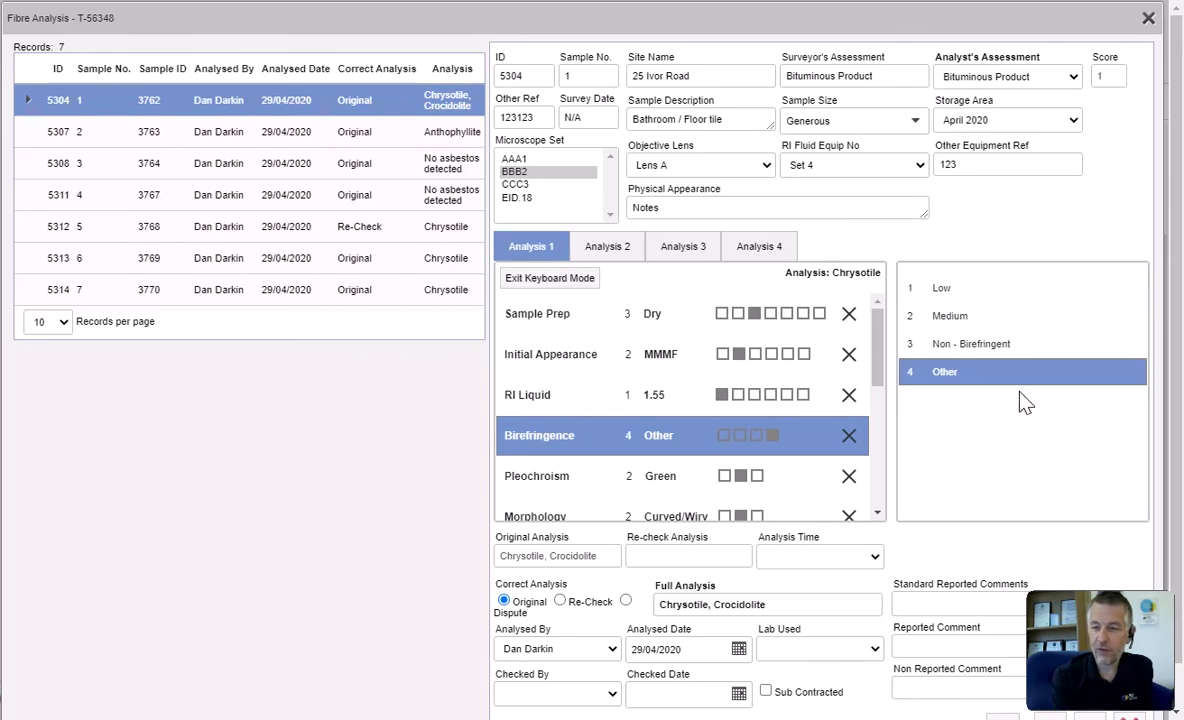
pyautogui.press('3')
# Set Pleochroism to Green, Morphology to Other, Appearance 45 Polariser to Coloured, Angle of Extinction to Other and Colour Parallel Polariser to Blue, and exit keyboard mode
pyautogui.press('2')
pyautogui.press('3')
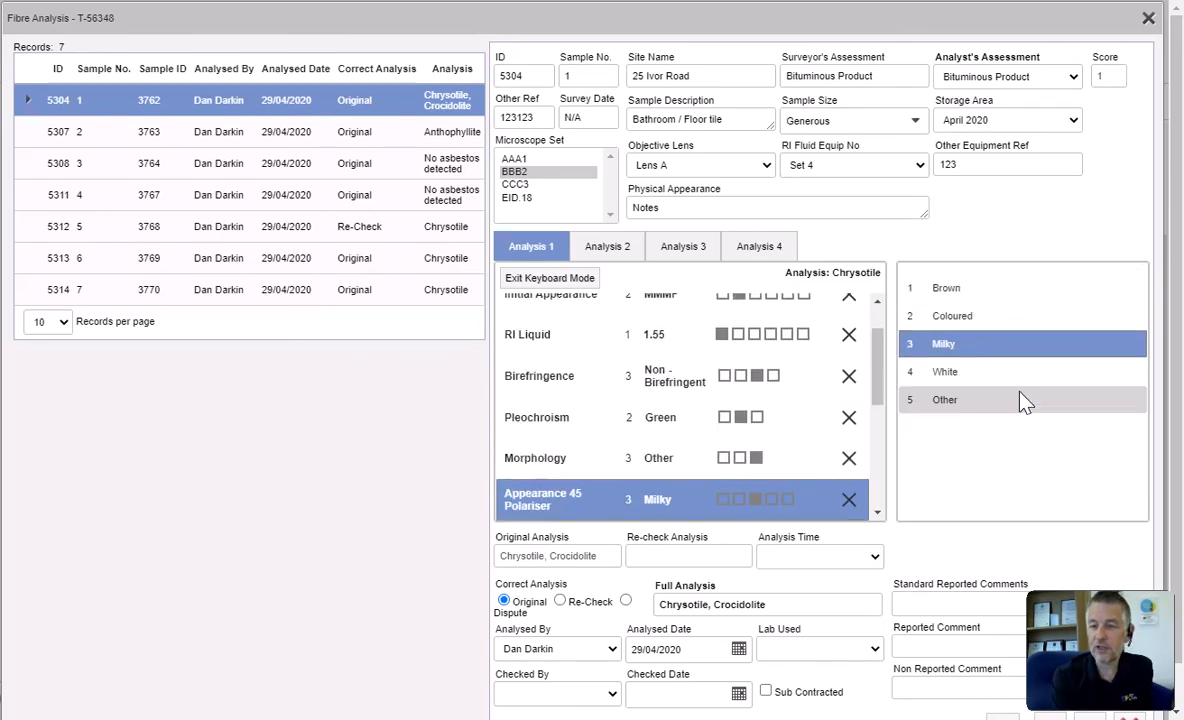
pyautogui.press('2')
pyautogui.press('3')
pyautogui.press('1')
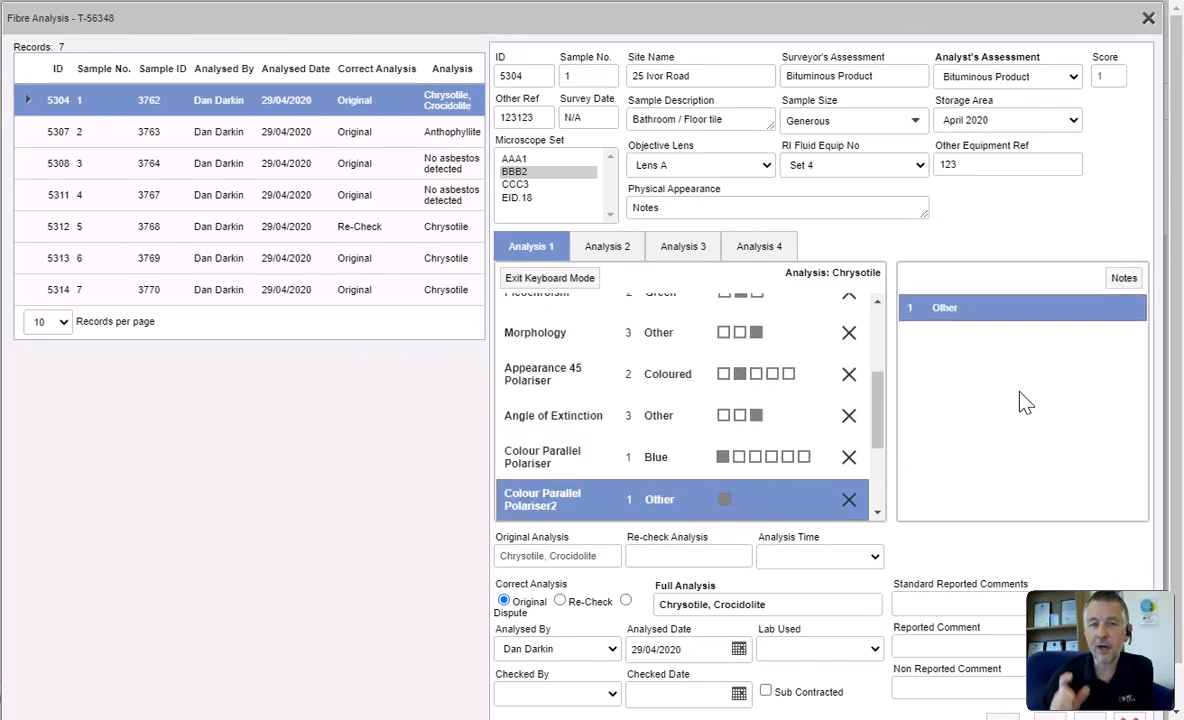
pyautogui.click(576, 282)
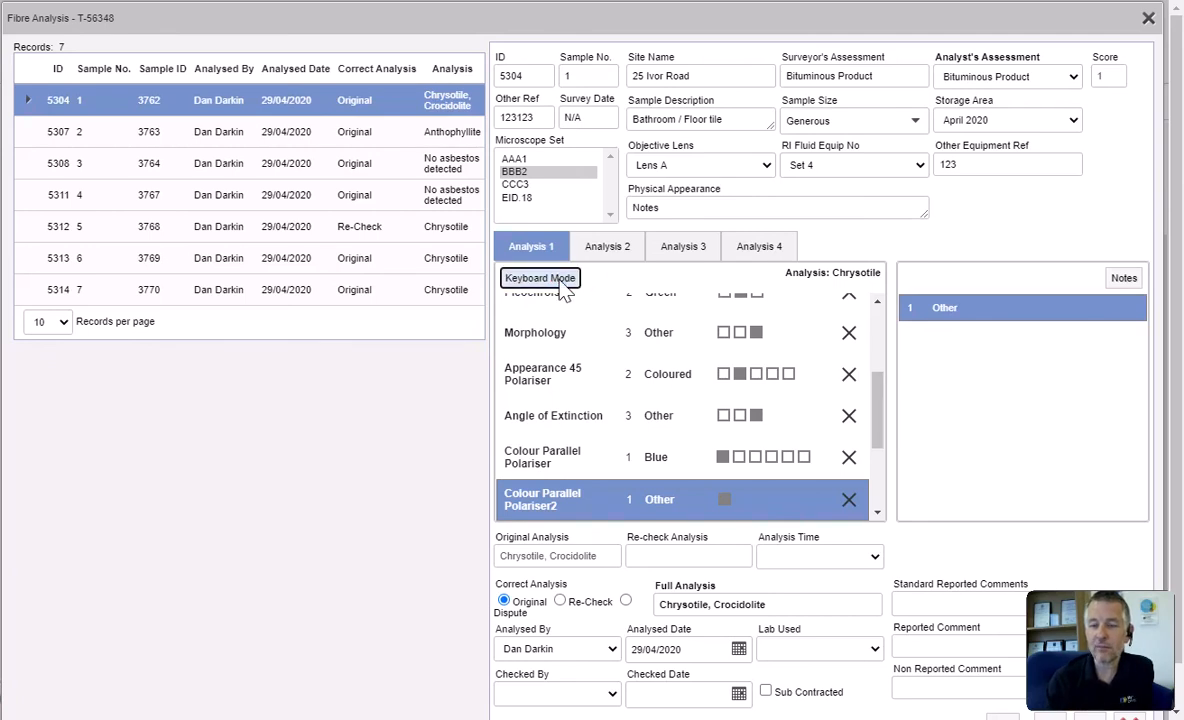